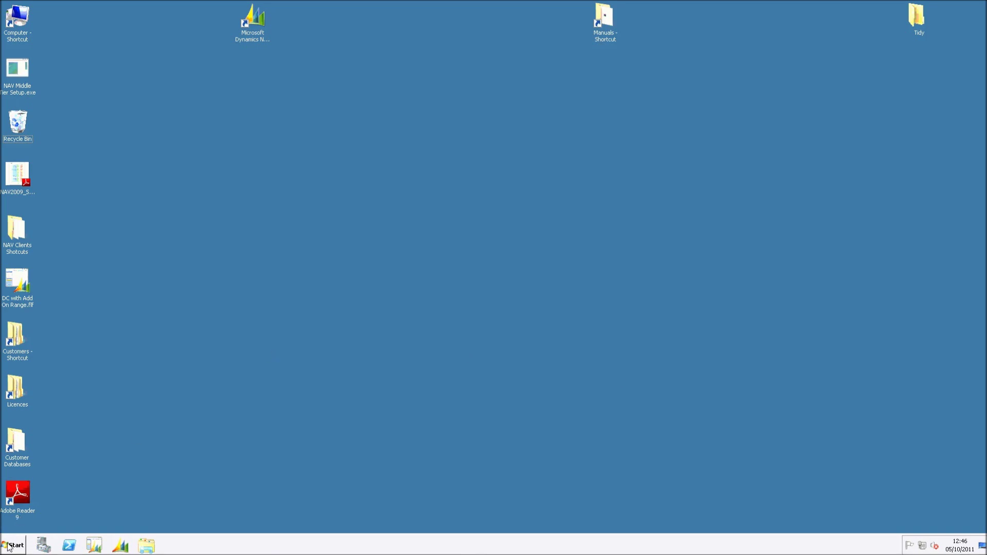
- Open the Windows Start menu to list programs such as Excel, Word and Outlook
left_click(8, 547)
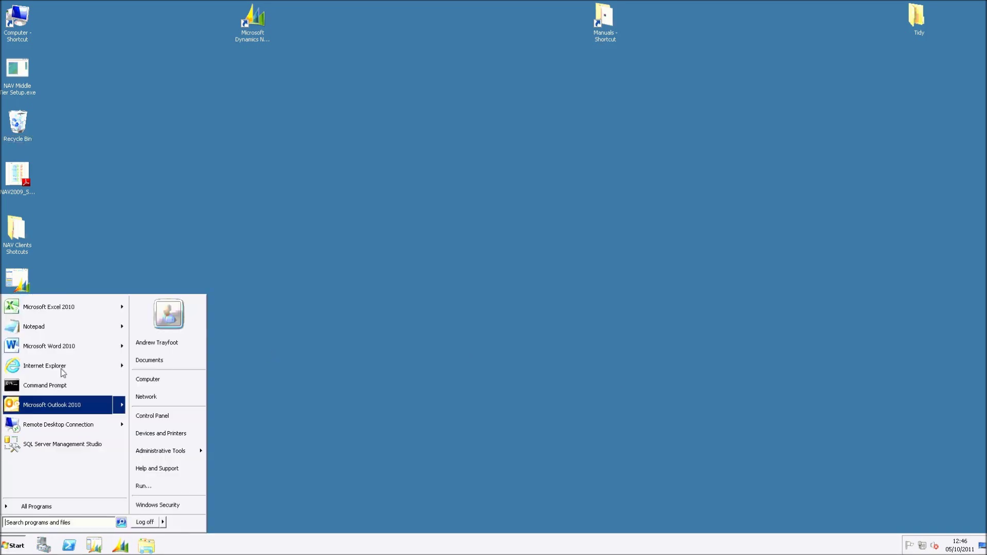
- Start a new Notepad document containing the text Dynamicsnav://
left_click(68, 328)
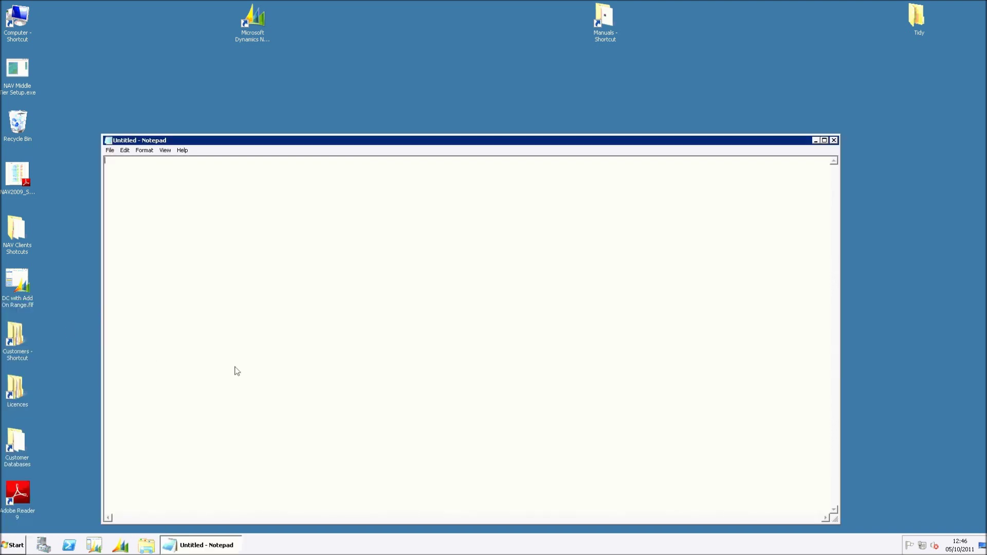
type("Dynamics")
type("nav")
type(":/")
type("/")
- Launch the NAV client and check that Select Server shows internalsqlvs:7046/dynamicsnav, then cancel
double_click(248, 22)
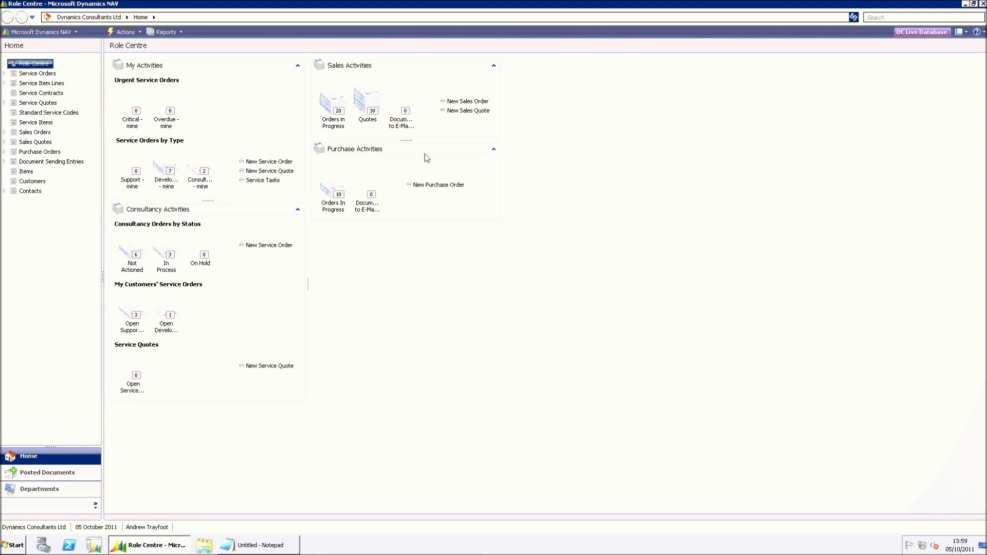
left_click(27, 32)
left_click(36, 70)
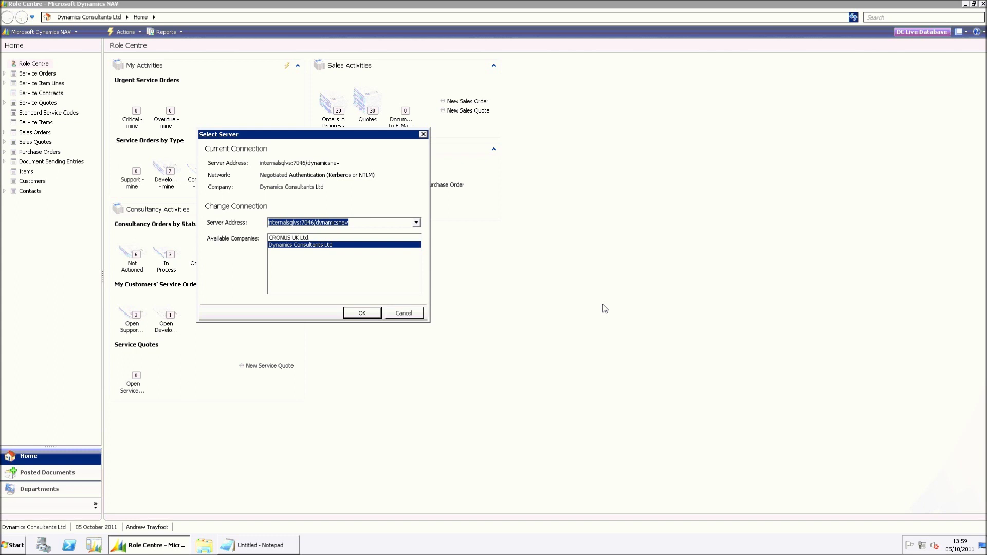
left_click(416, 223)
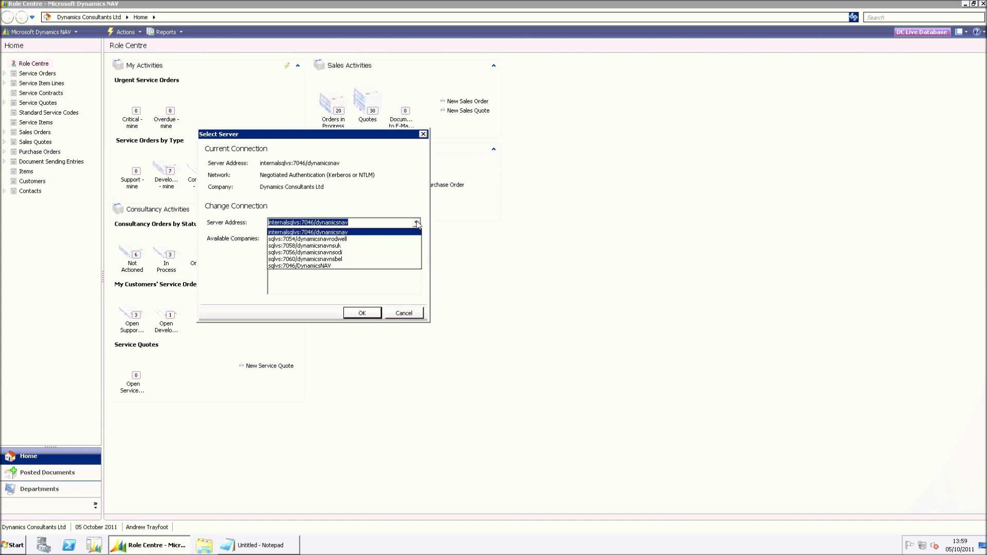
left_click(416, 224)
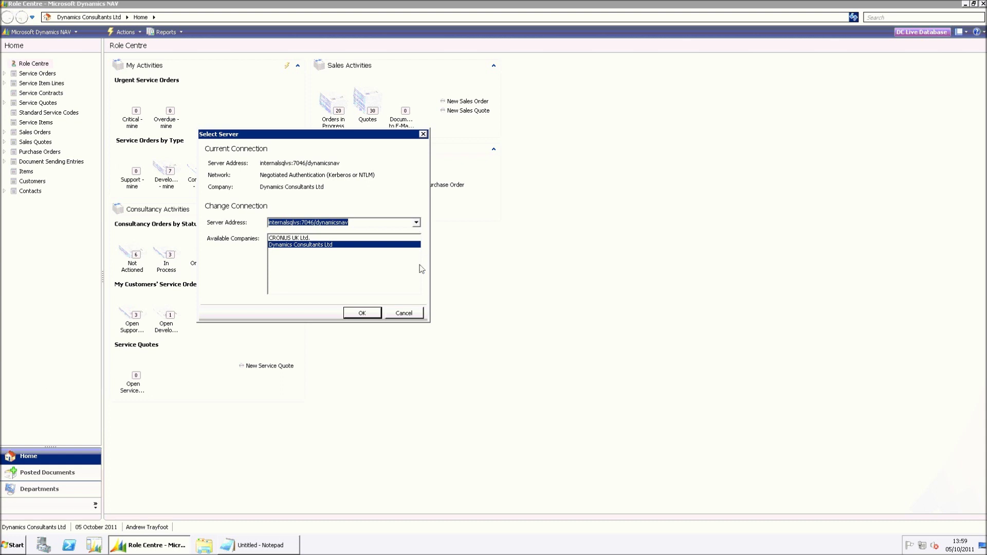
left_click(402, 315)
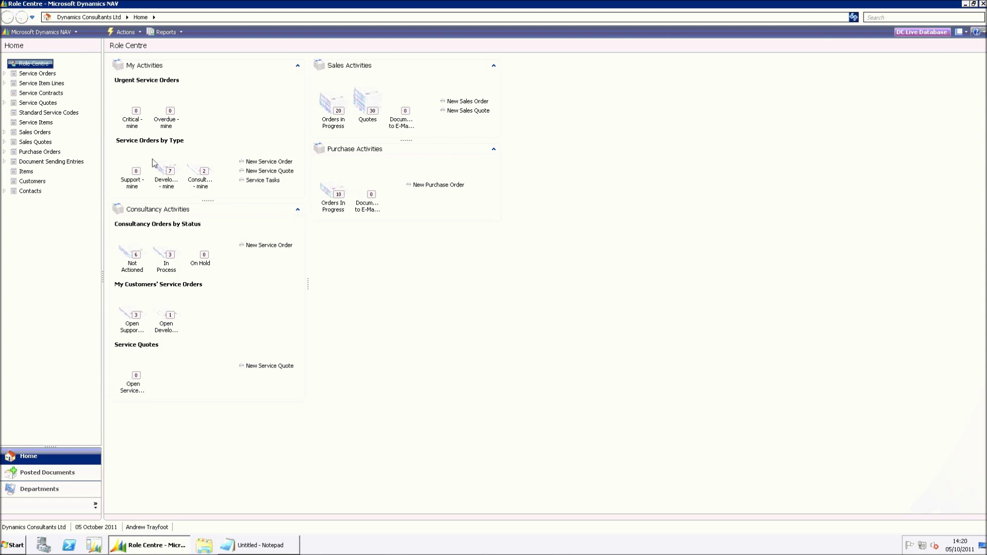
left_click(30, 31)
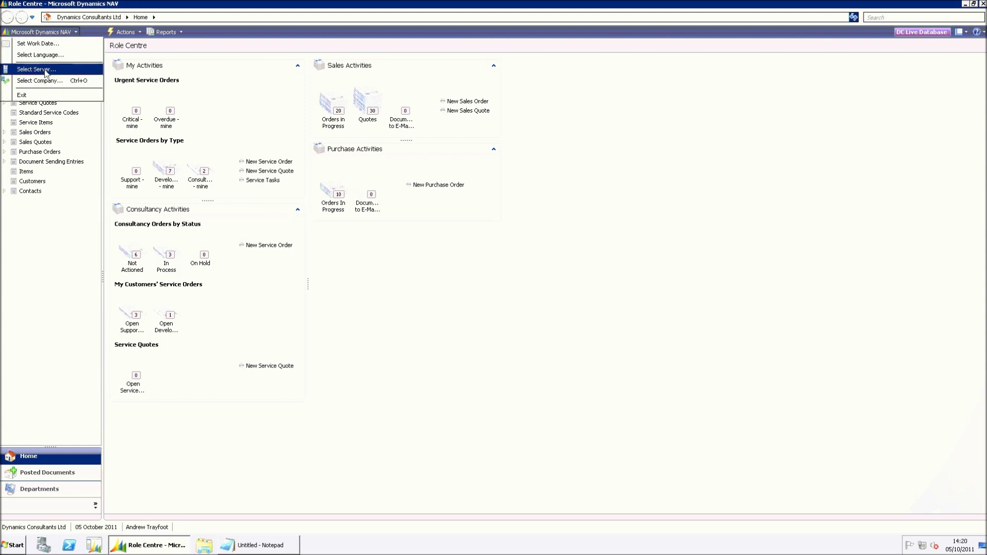
- Copy the server address internalsqlvs:7046/dynamicsnav from NAV's Select Server window
left_click(46, 72)
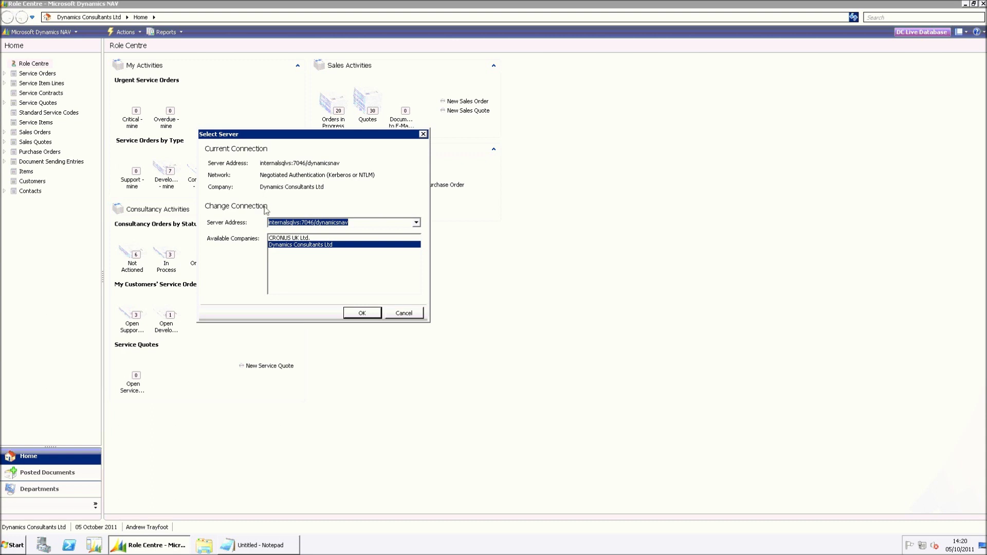
right_click(288, 222)
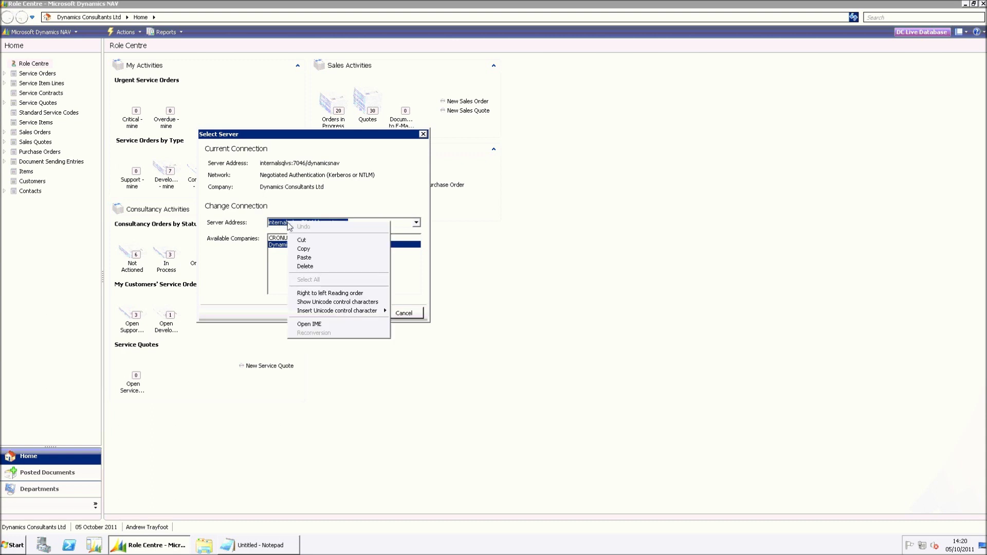
left_click(331, 250)
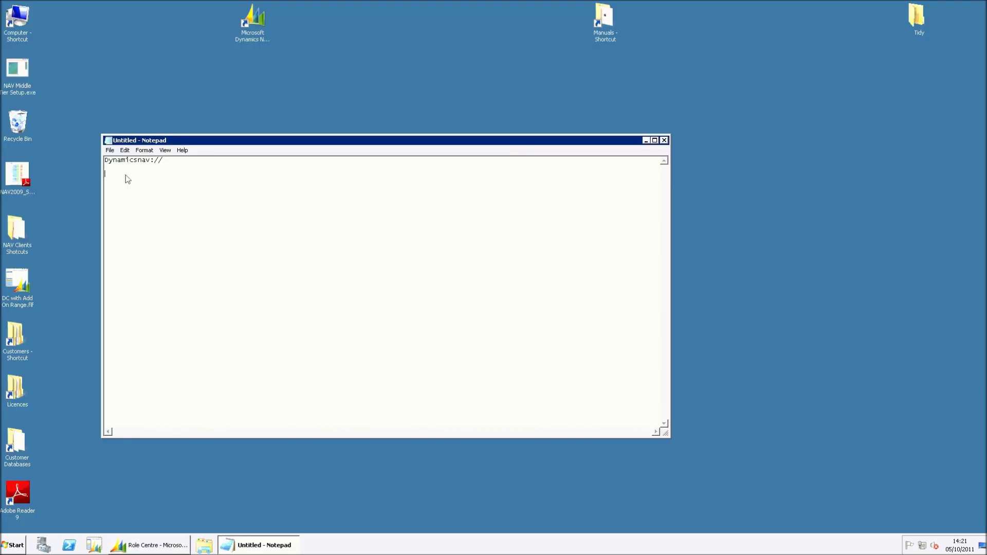
- Paste internalsqlvs:7046/dynamicsnav into Notepad below the Dynamicsnav:// line
right_click(125, 175)
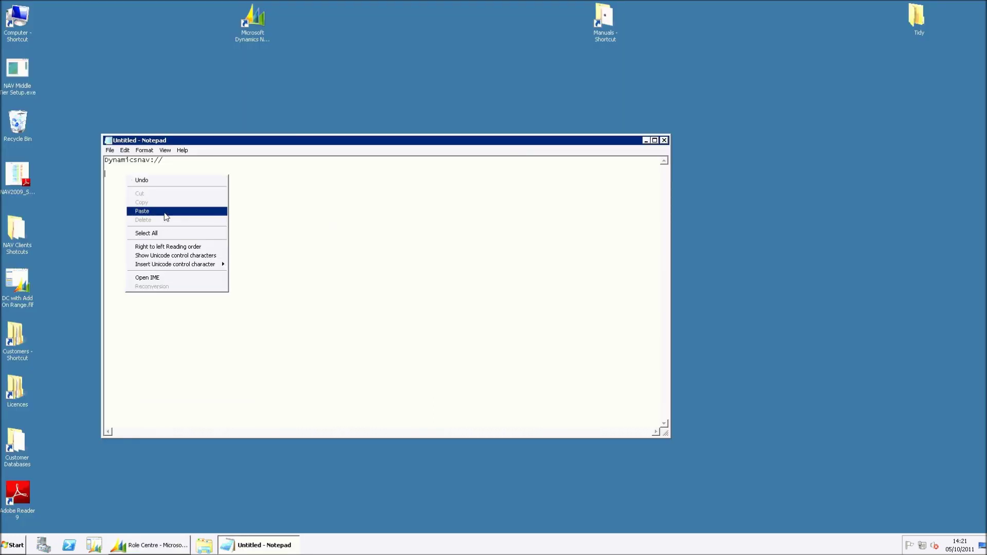
left_click(162, 213)
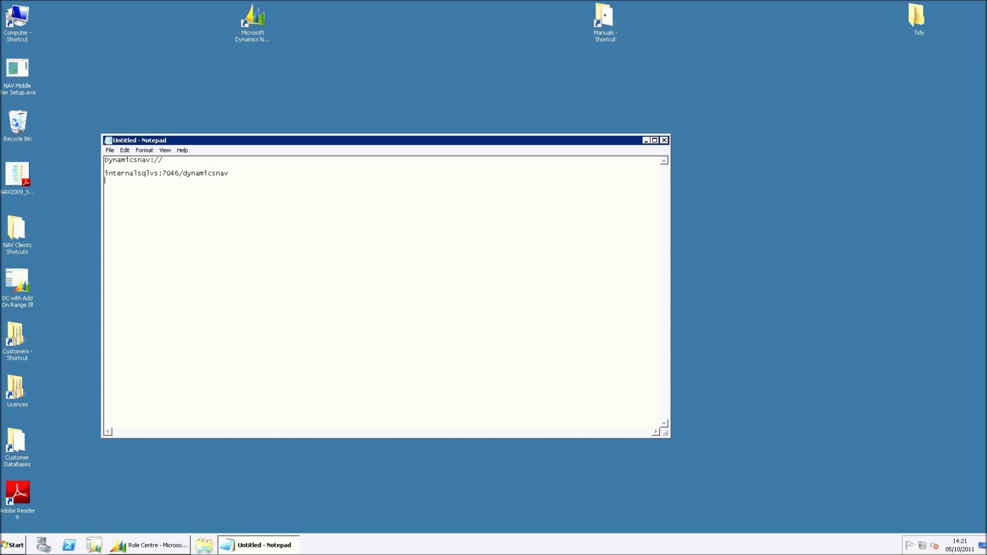
- Copy the company name Dynamics Consultants Ltd from NAV's Select Company window
left_click(170, 544)
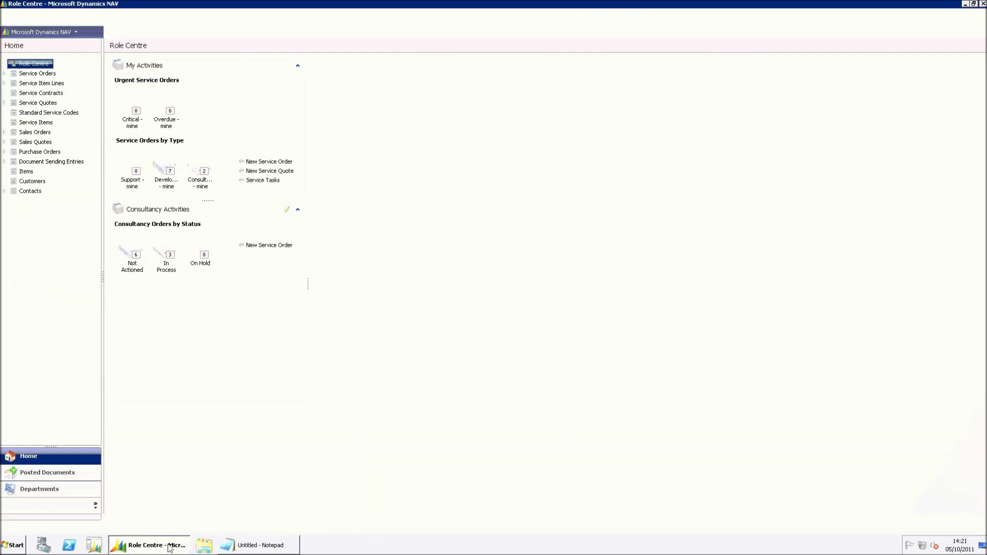
left_click(40, 32)
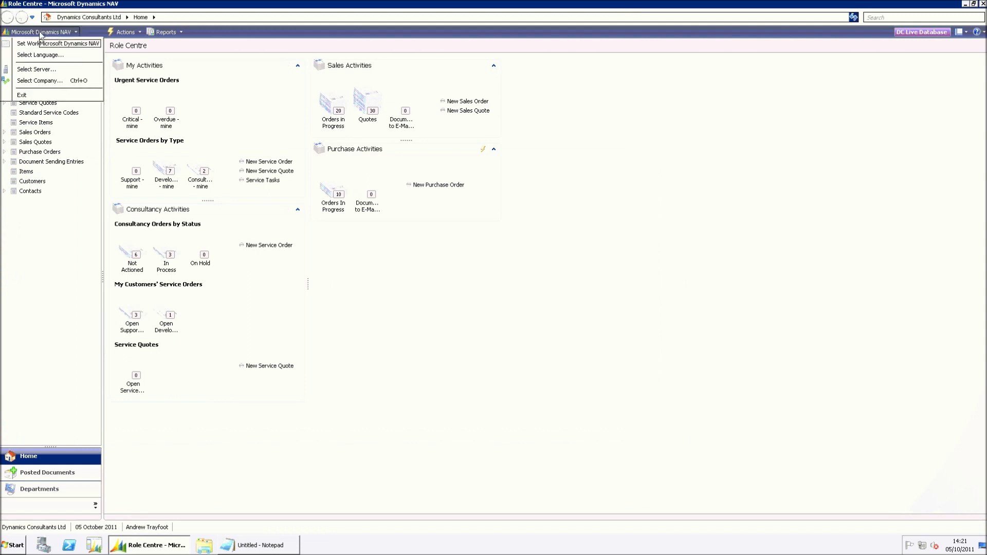
left_click(59, 80)
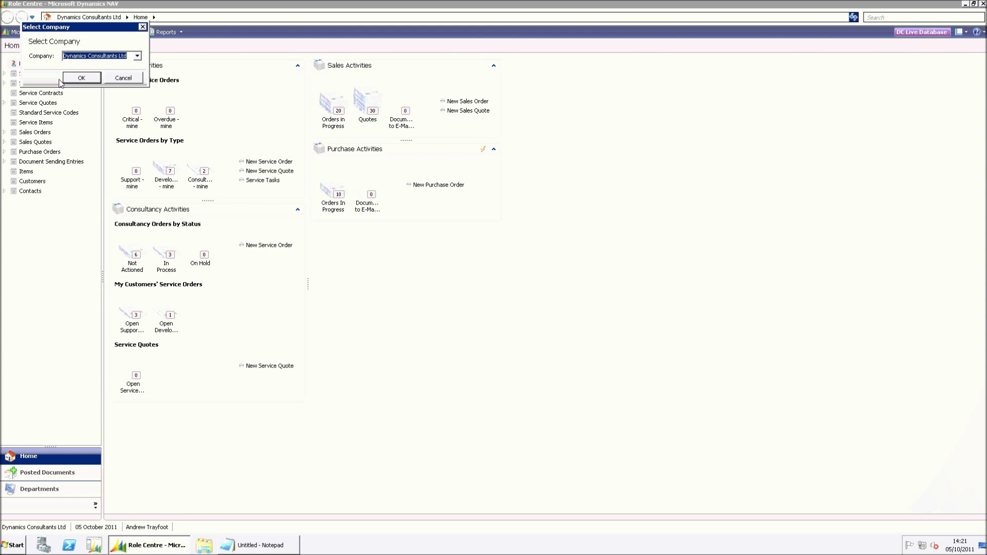
right_click(104, 56)
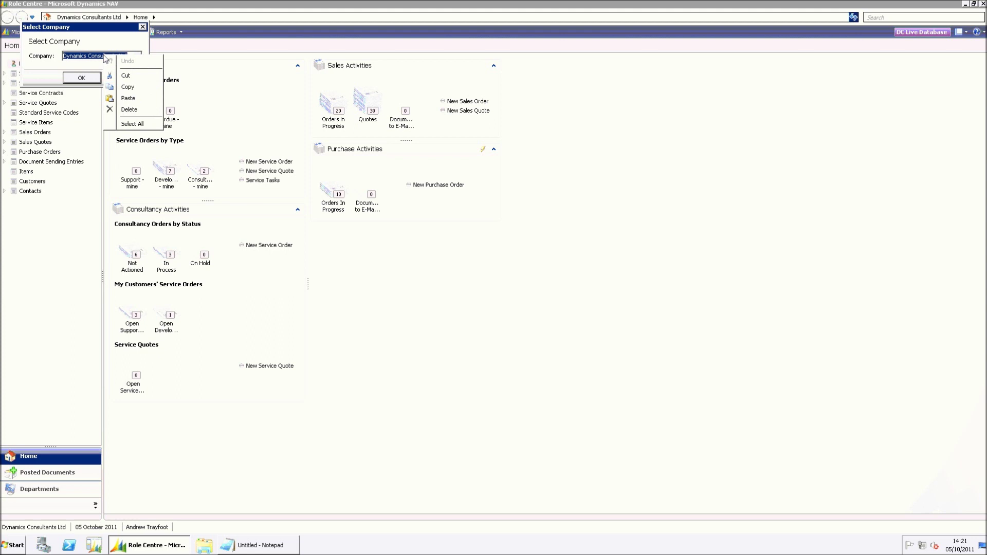
left_click(128, 86)
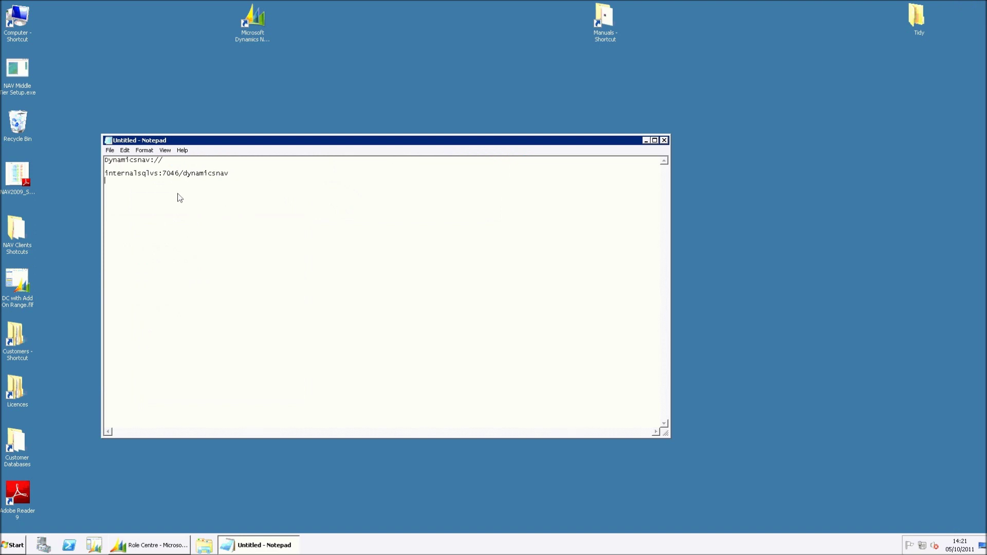
- Paste Dynamics Consultants Ltd into Notepad on the line below the server address
right_click(144, 187)
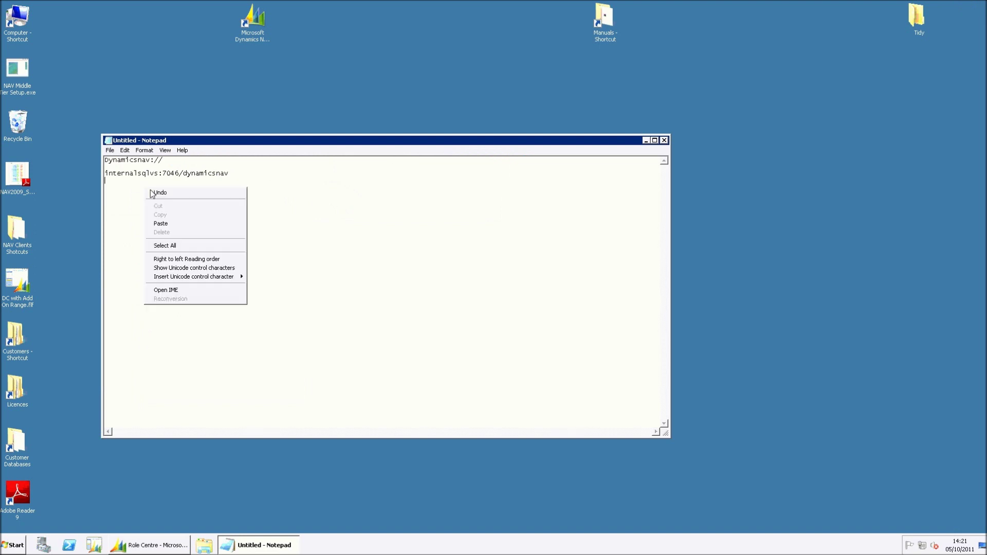
left_click(181, 224)
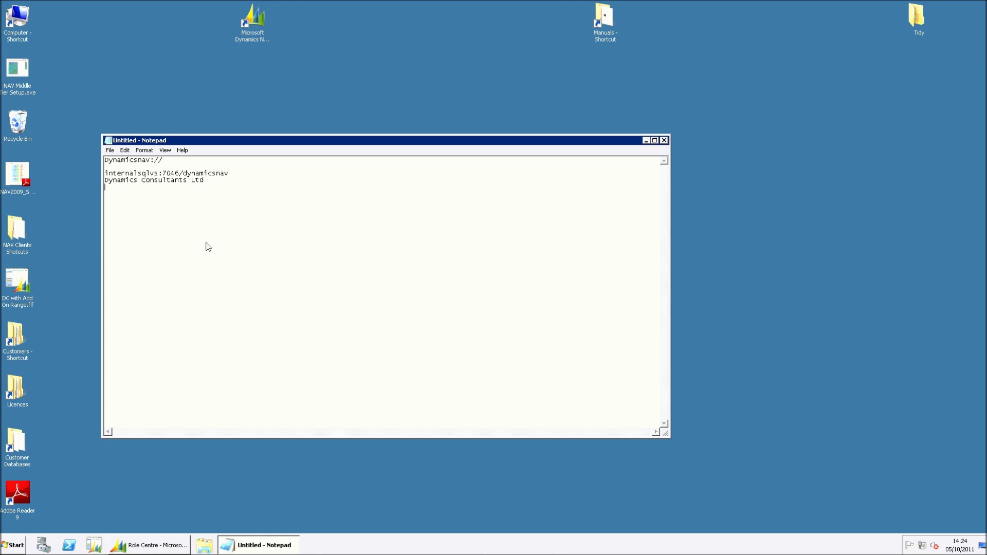
- Join the three Notepad lines into one address, adding '/' before the company name
left_click(106, 176)
key("BackSpace")
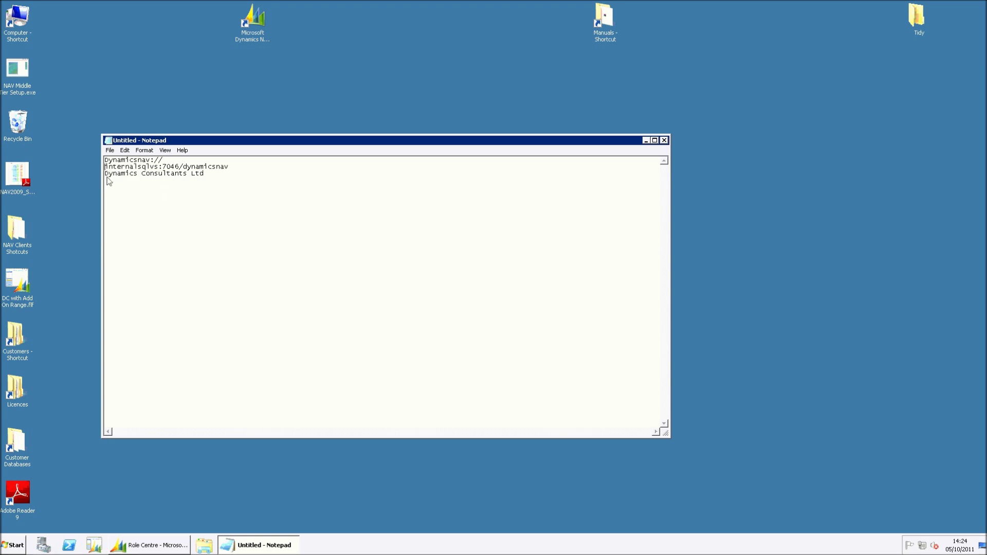
key("BackSpace")
left_click(105, 167)
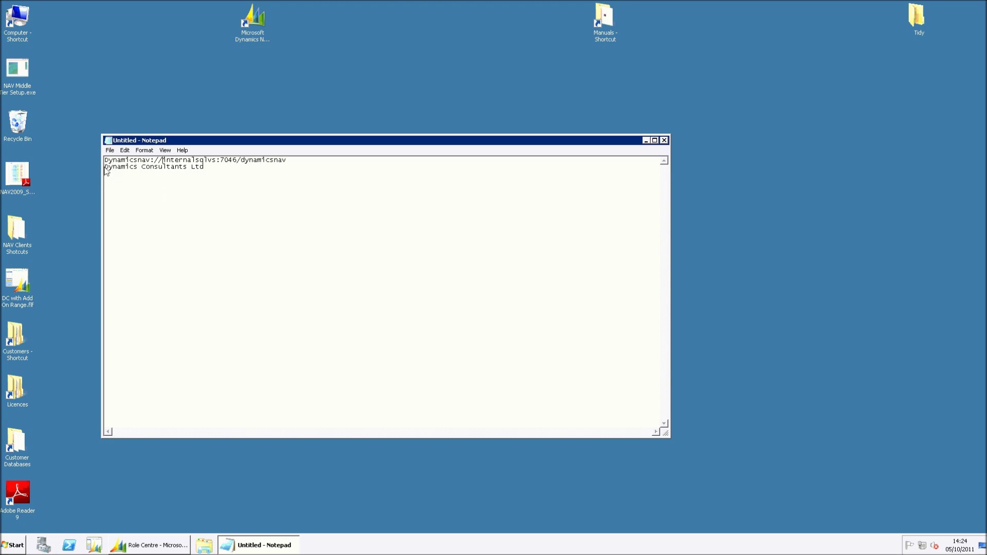
key("BackSpace")
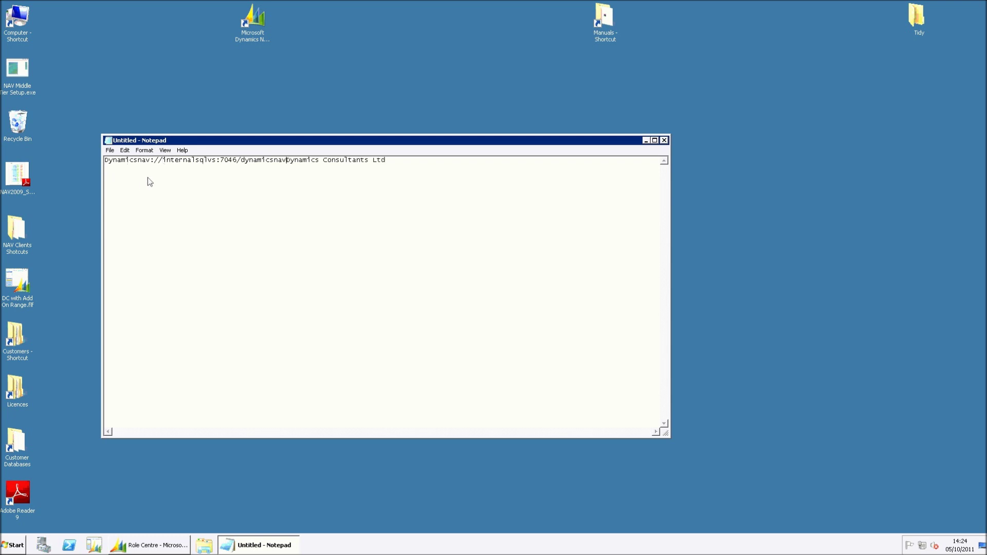
type("/")
- Replace the spaces in Dynamics Consultants Ltd with %20
left_click_drag(324, 161, 327, 161)
type("%2")
type("0")
left_click(381, 161)
type("%2")
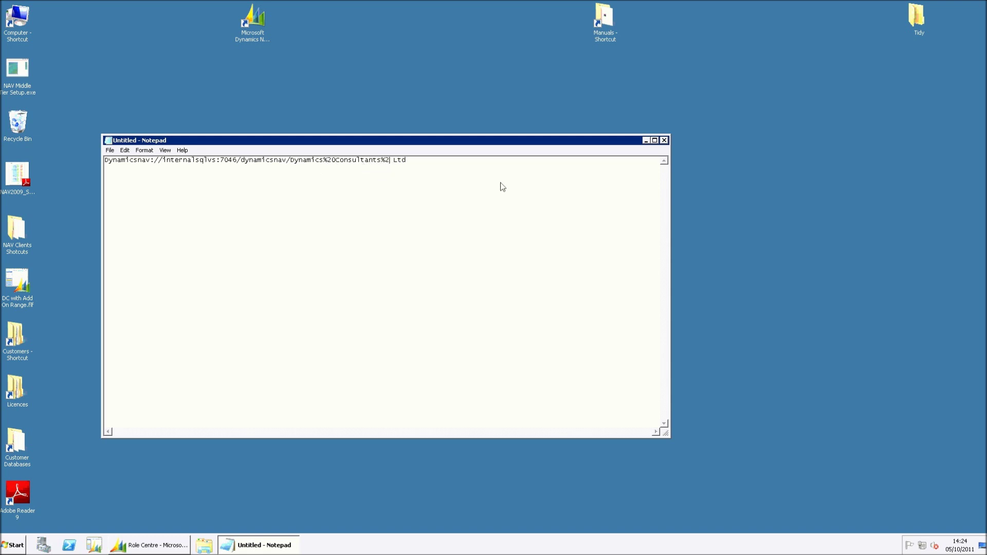
type("0")
key("Delete")
- Copy the full URL Dynamicsnav://internalsqlvs:7046/dynamicsnav/Dynamics%20Consultants%20Ltd
left_click(411, 160)
key("Return")
key("ctrl+a")
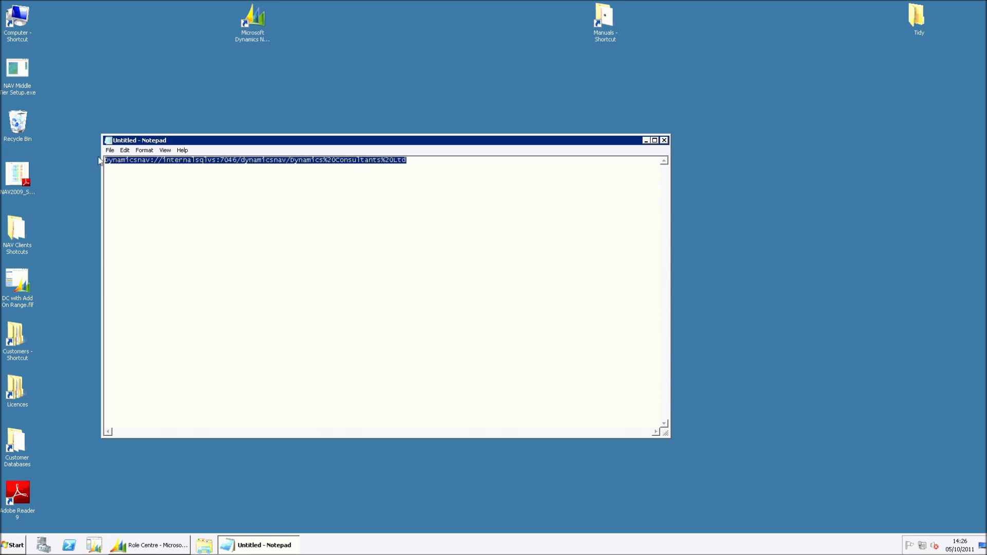
right_click(142, 162)
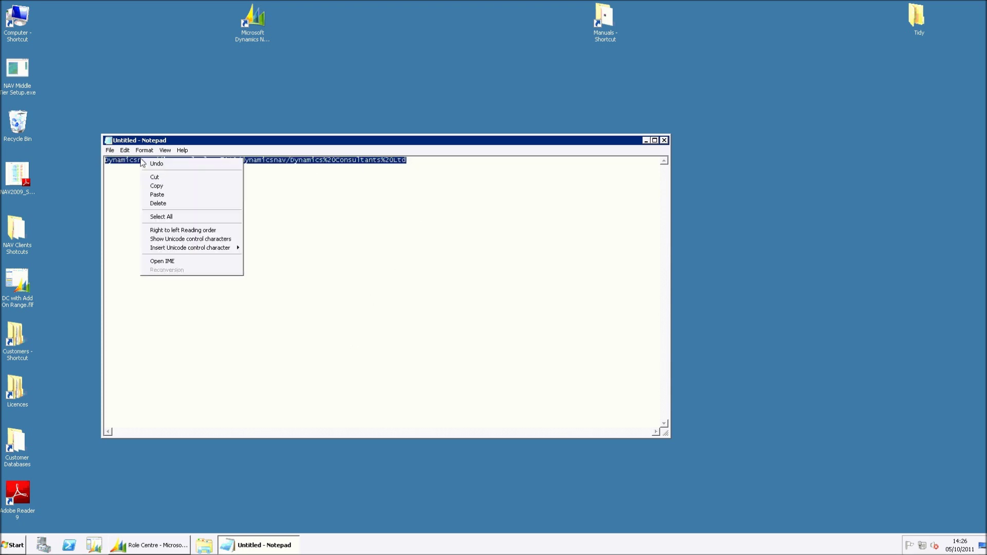
left_click(173, 191)
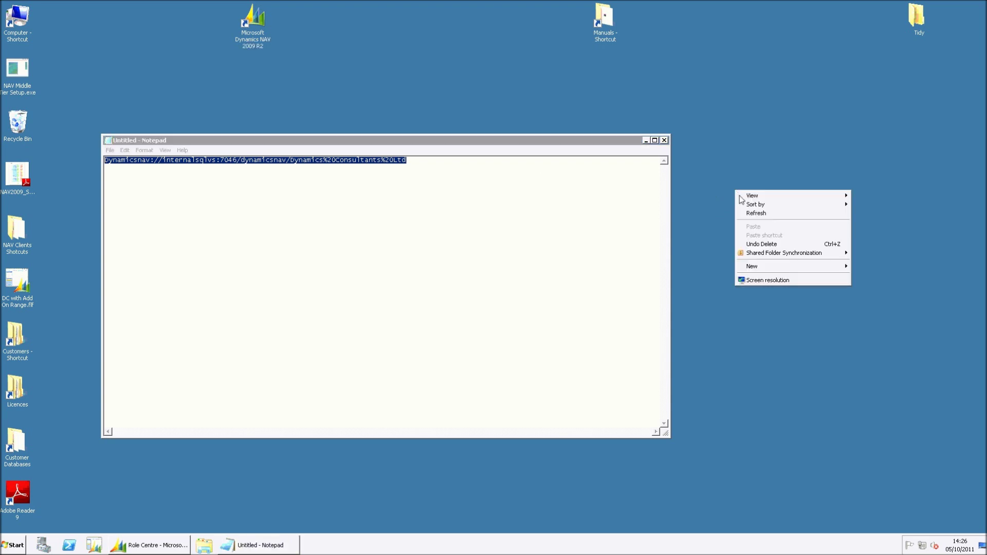
mouse_move(791, 266)
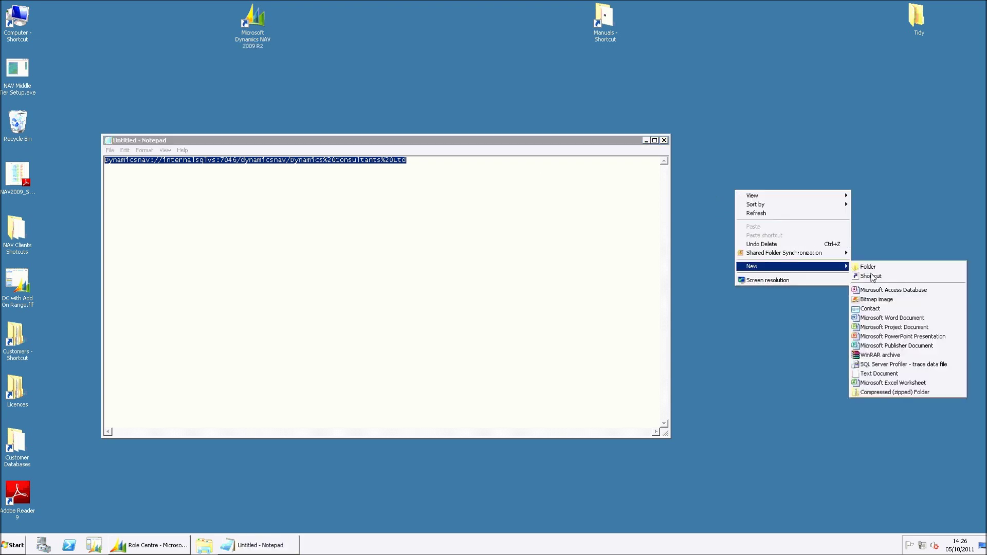
- Make a desktop shortcut named DC Internal System pointing to the copied Dynamicsnav:// URL
left_click(871, 276)
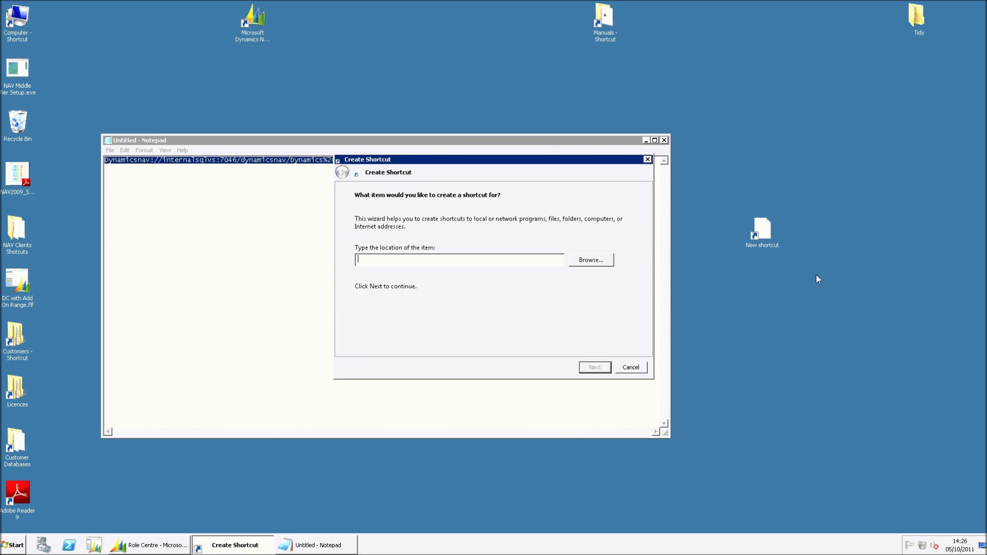
right_click(465, 263)
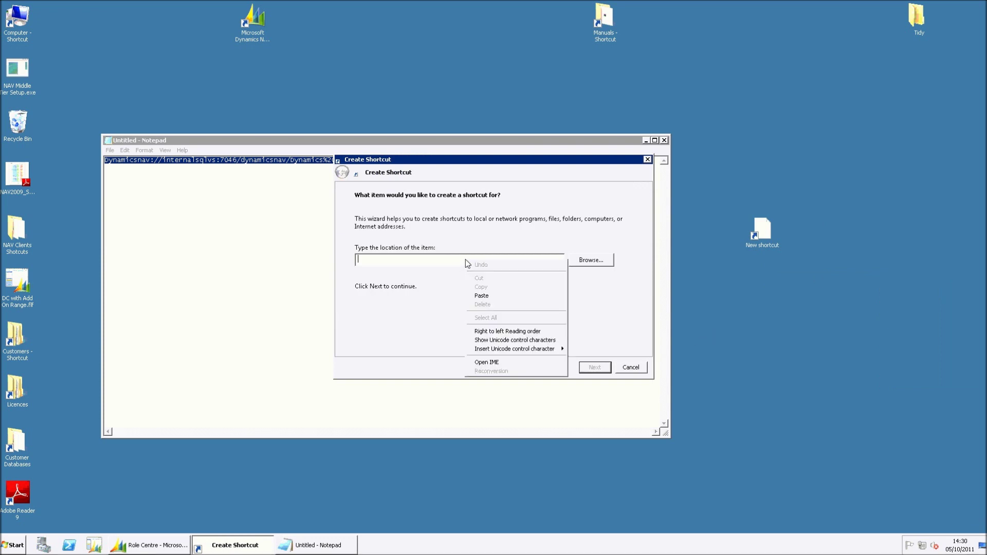
left_click(518, 299)
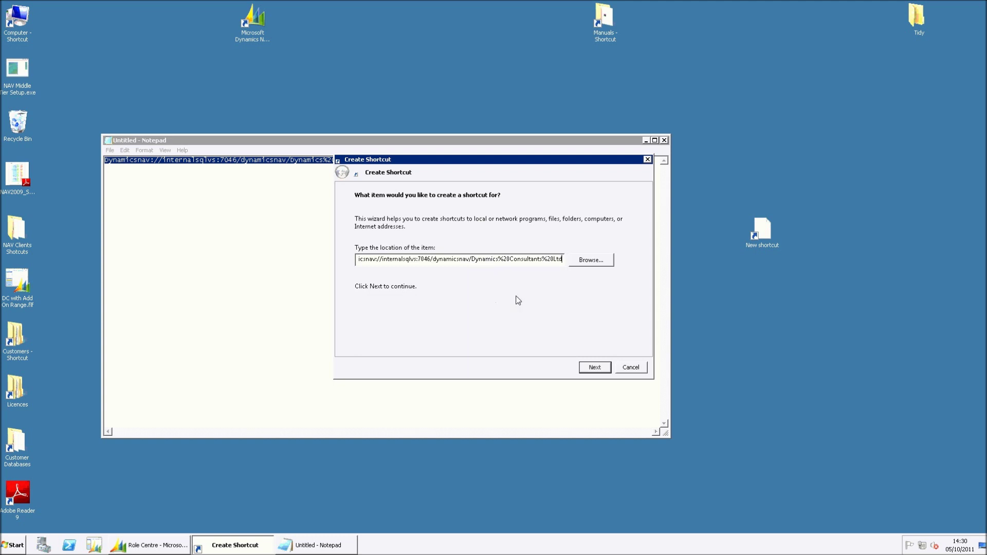
left_click(590, 368)
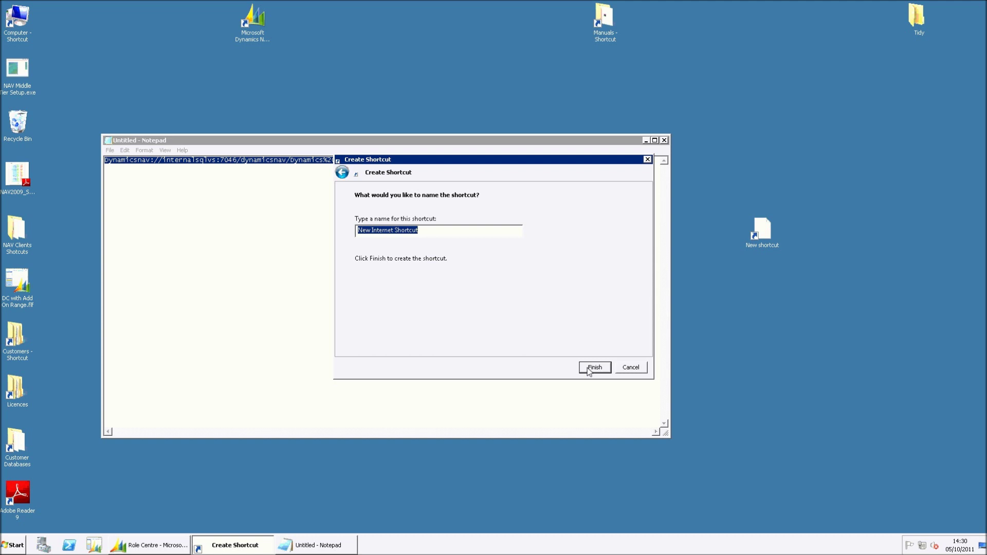
type("DC ")
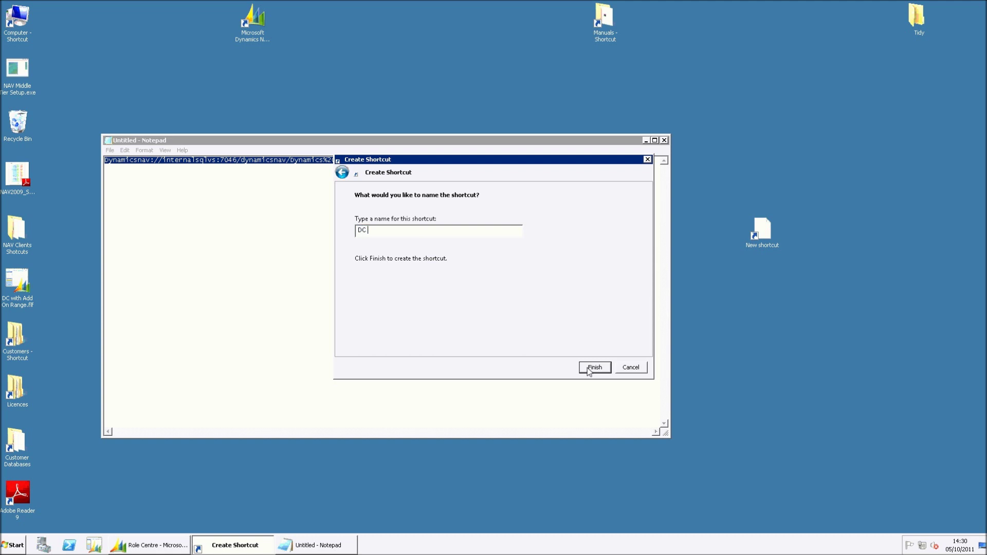
type("Internal ")
type("System")
left_click(599, 366)
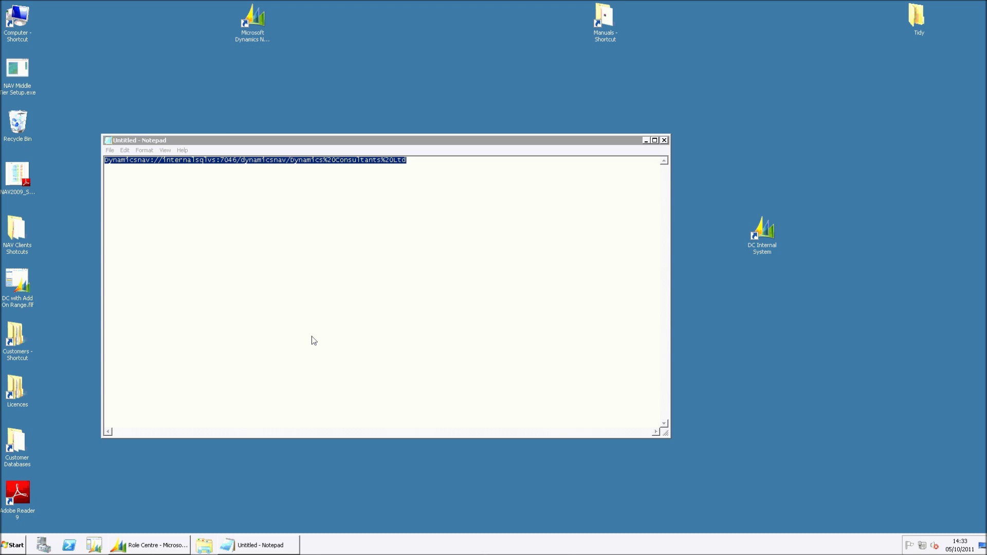
- Switch NAV to the CRONUS UK Ltd. demo company, dismiss its notice, and exit the client
left_click(139, 547)
left_click(70, 33)
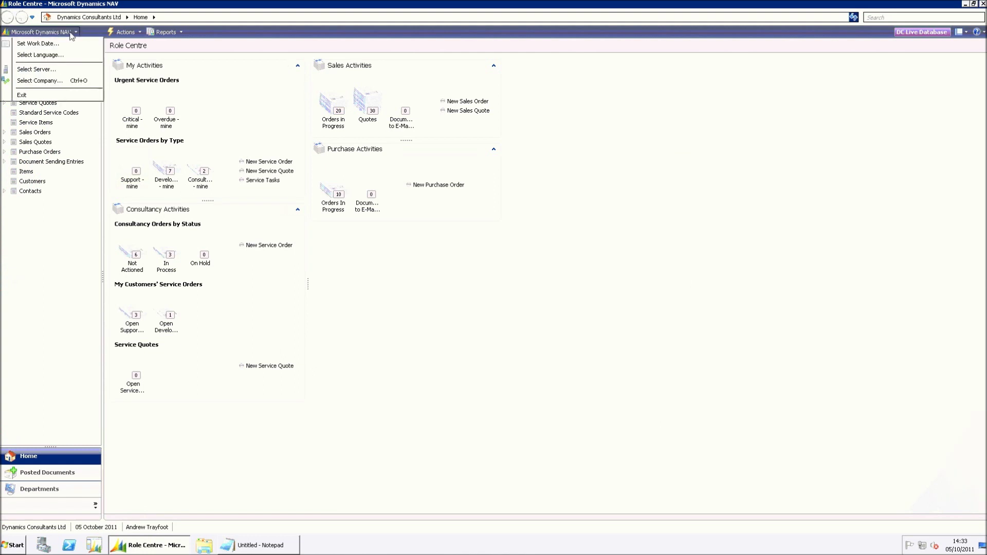
left_click(82, 81)
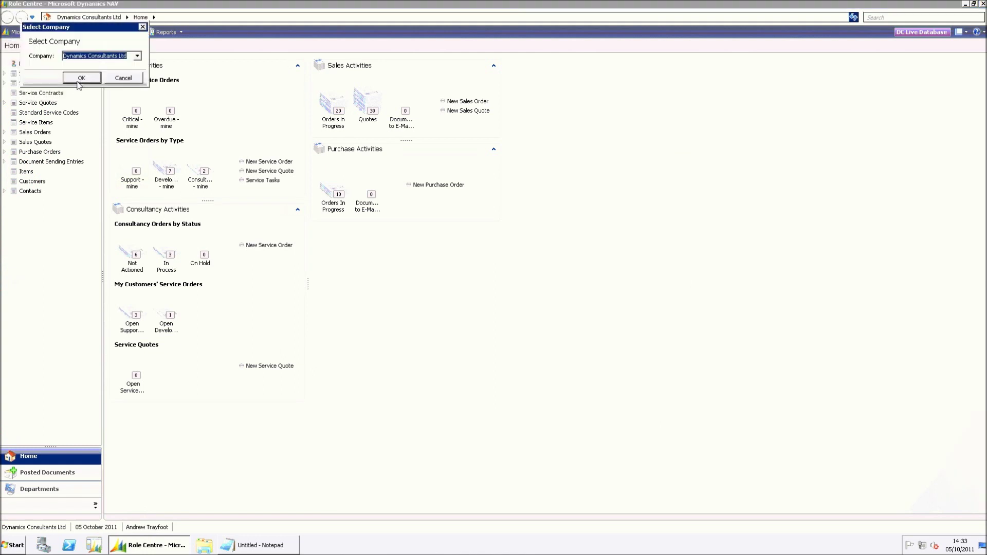
left_click(137, 56)
left_click(122, 69)
left_click(87, 78)
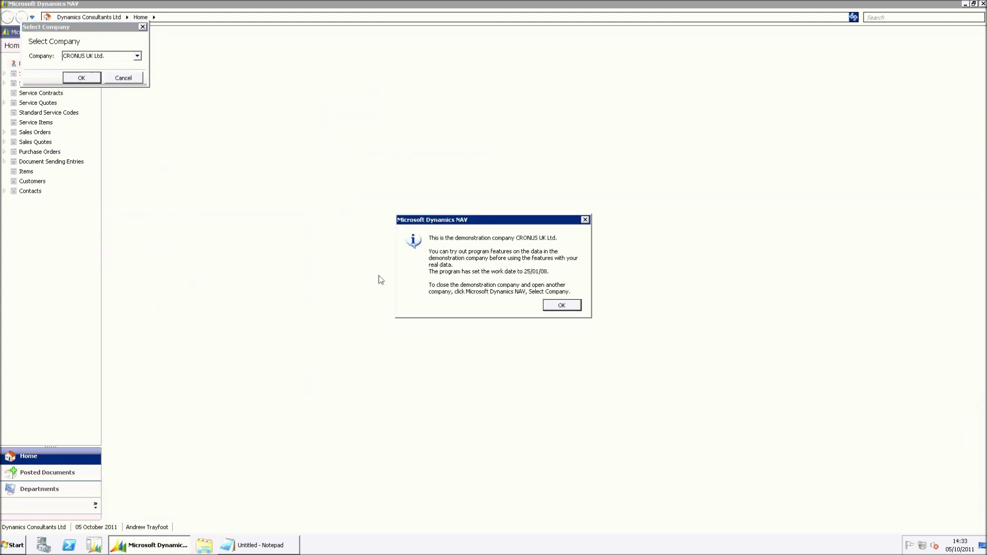
left_click(561, 305)
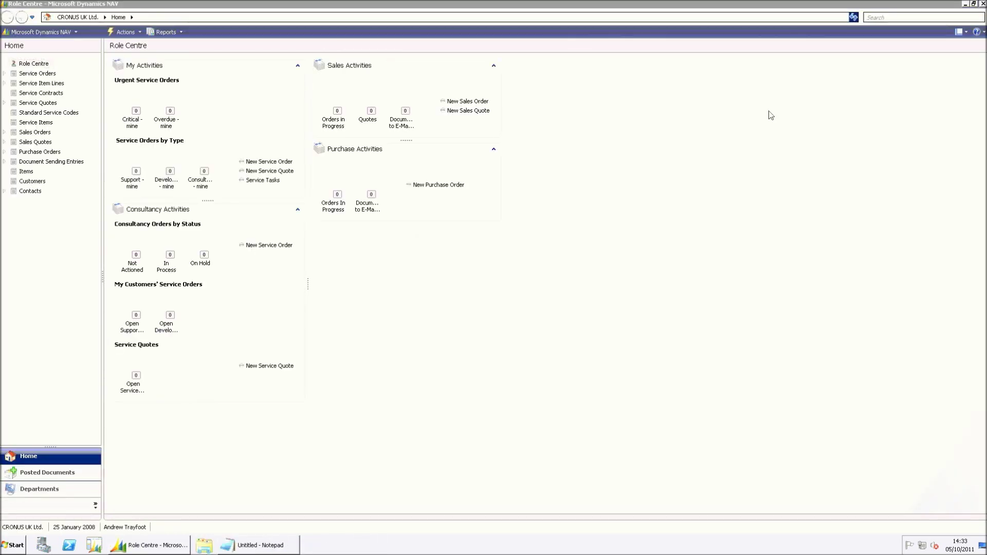
left_click(29, 33)
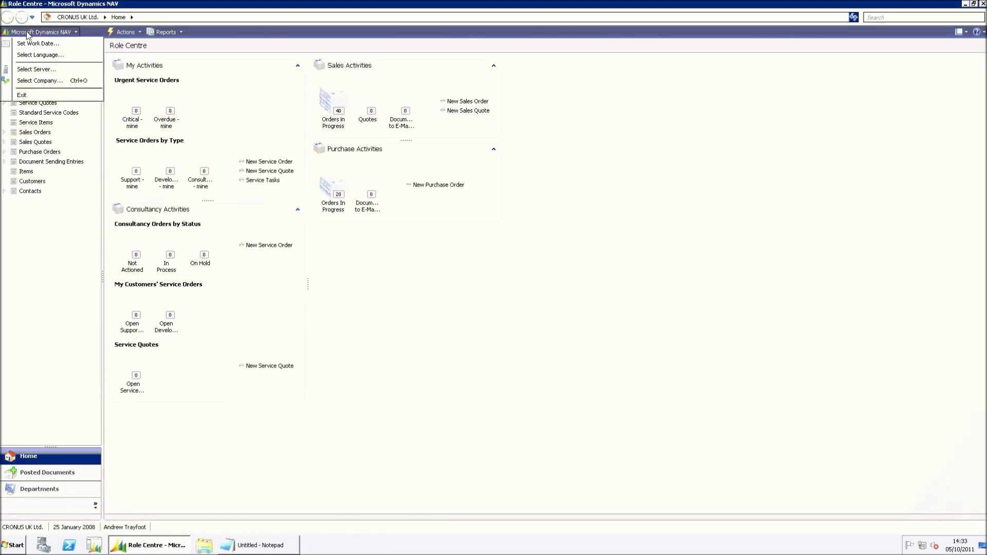
left_click(39, 98)
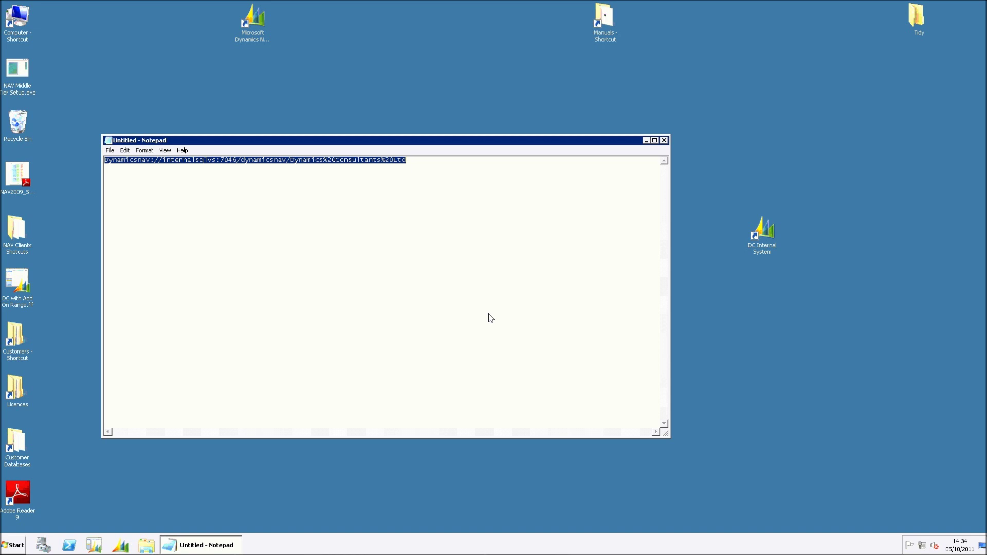
- Launch NAV from the DC Internal System desktop shortcut into the Dynamics Consultants Ltd Role Centre
left_click(766, 234)
double_click(766, 233)
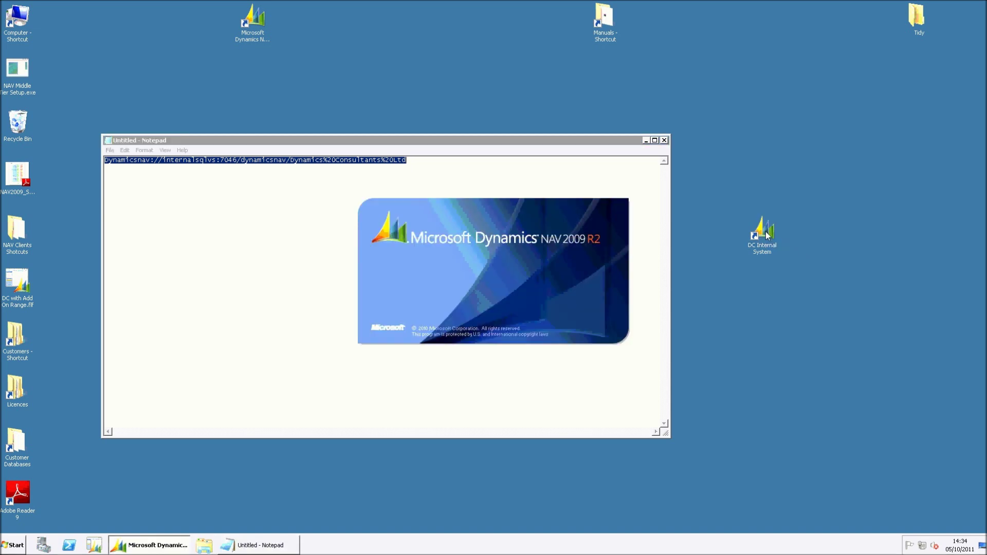